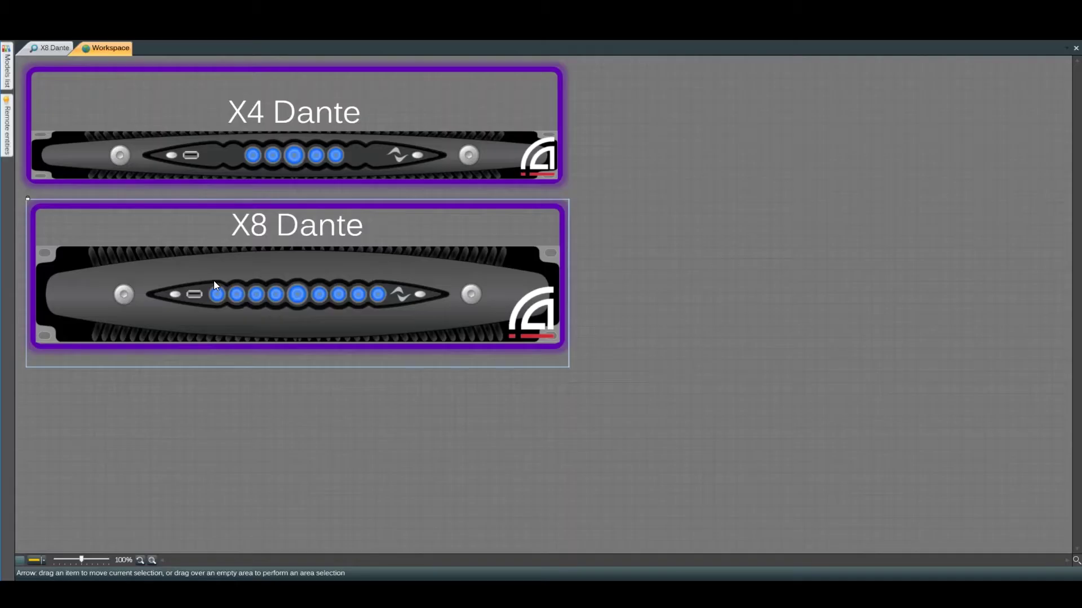
Open the X8 Dante amplifier's control panel from the Workspace.
double_click(214, 280)
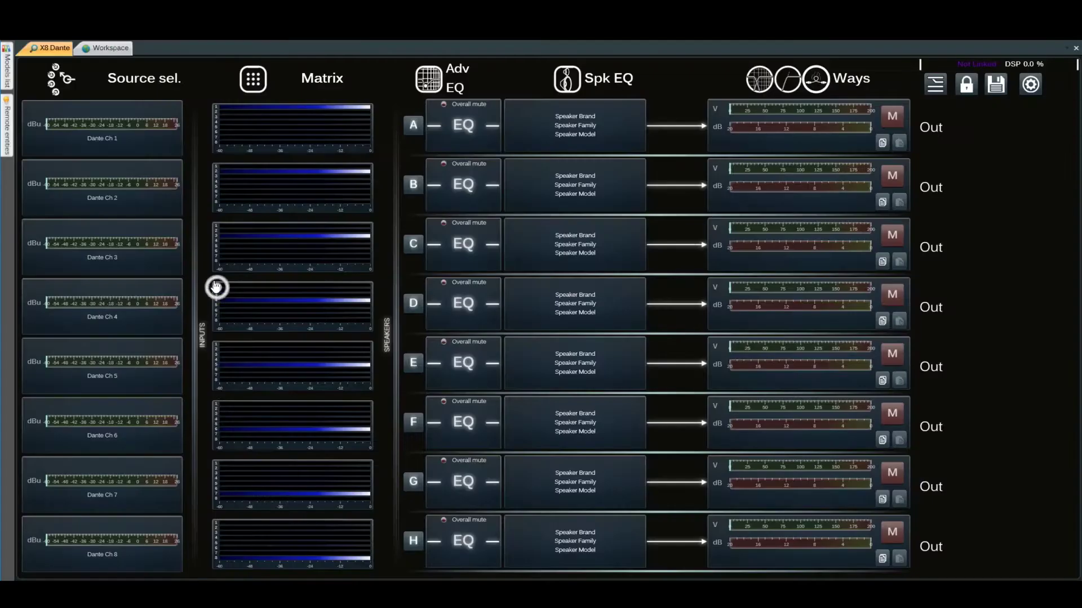
In the speaker configuration, join outputs 1–2 into one speaker and outputs 3–5 into another.
click(934, 84)
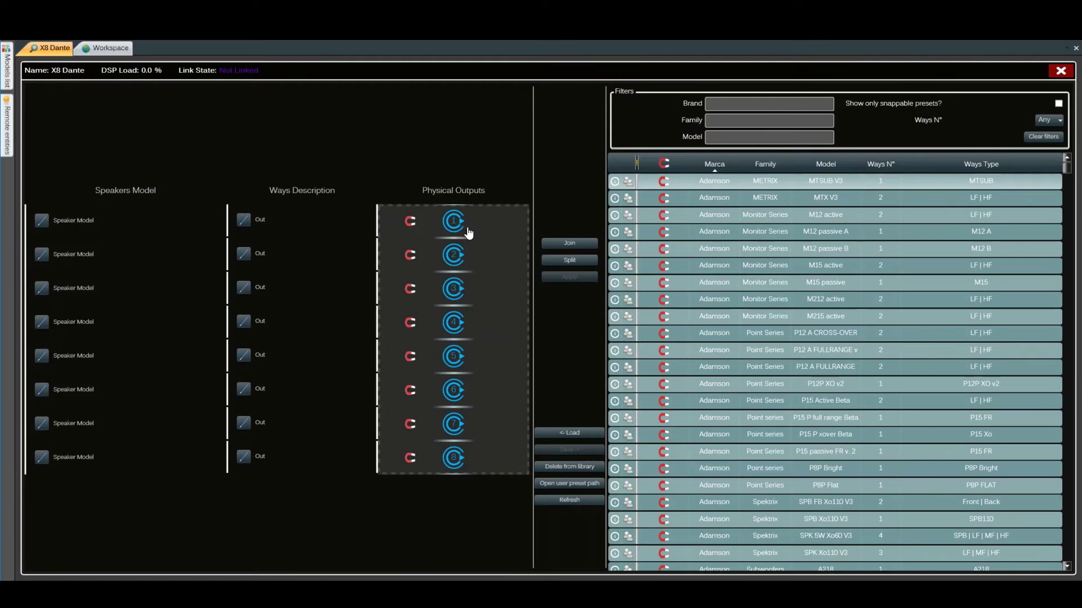
drag(483, 256, 432, 224)
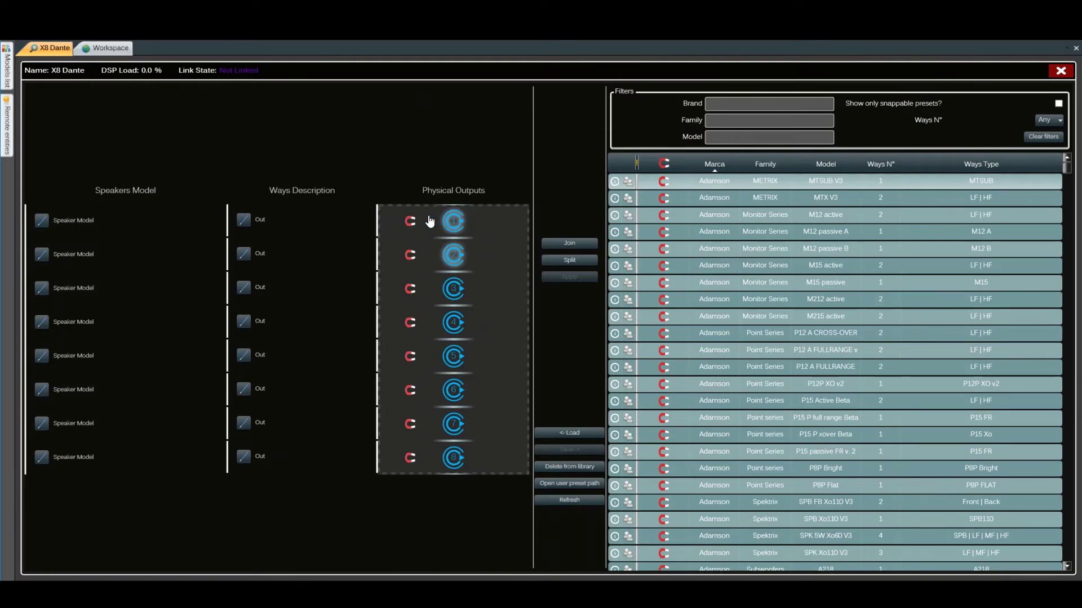
click(565, 244)
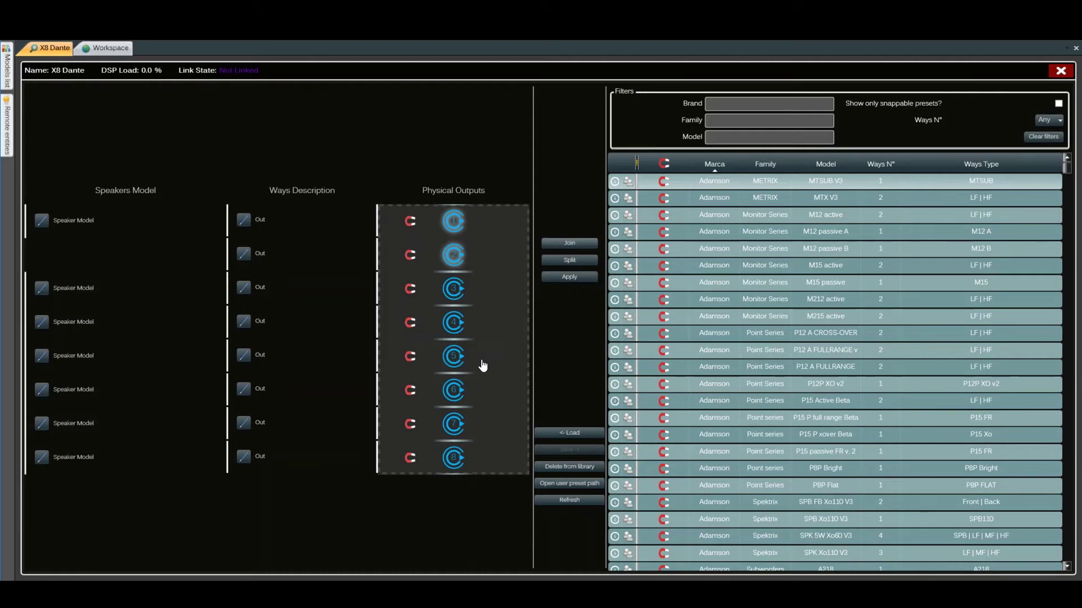
drag(482, 365, 438, 291)
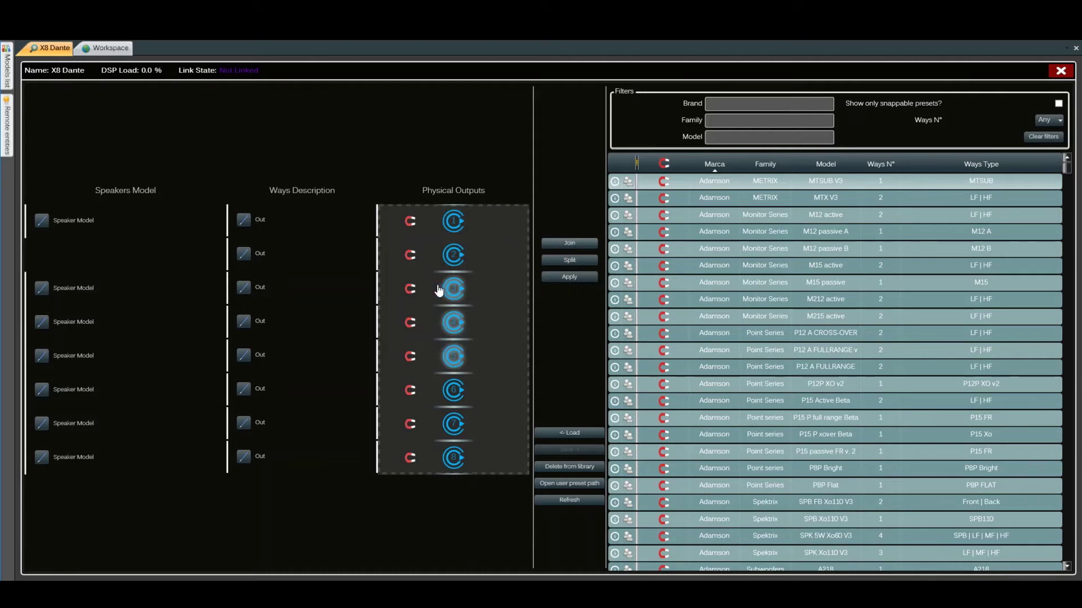
click(571, 244)
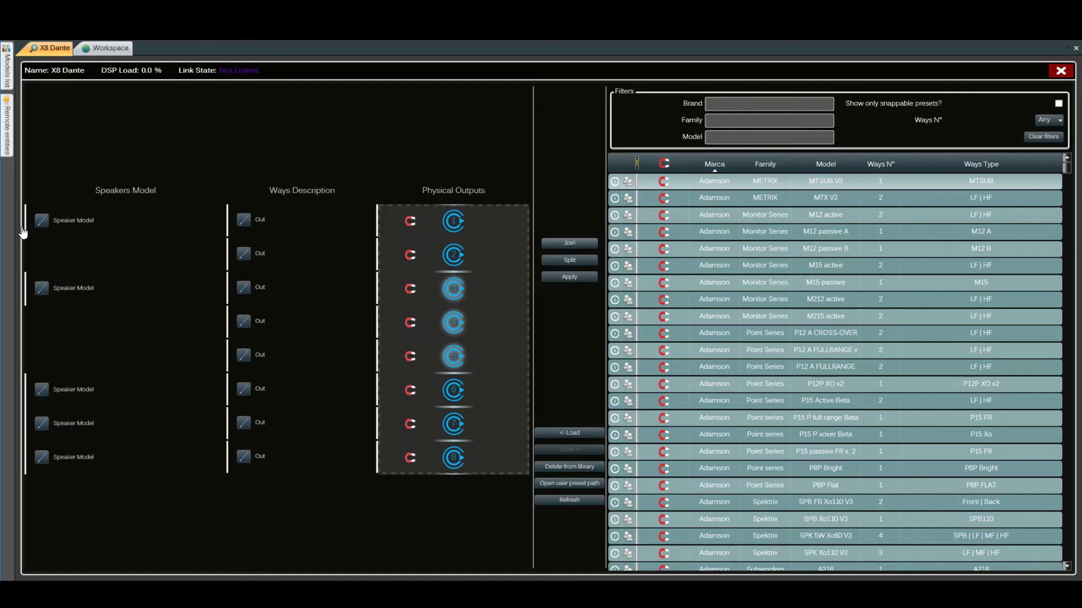
Name the first speaker Powersoft 2way with brand Powersoft, family FR, and apply it.
click(41, 221)
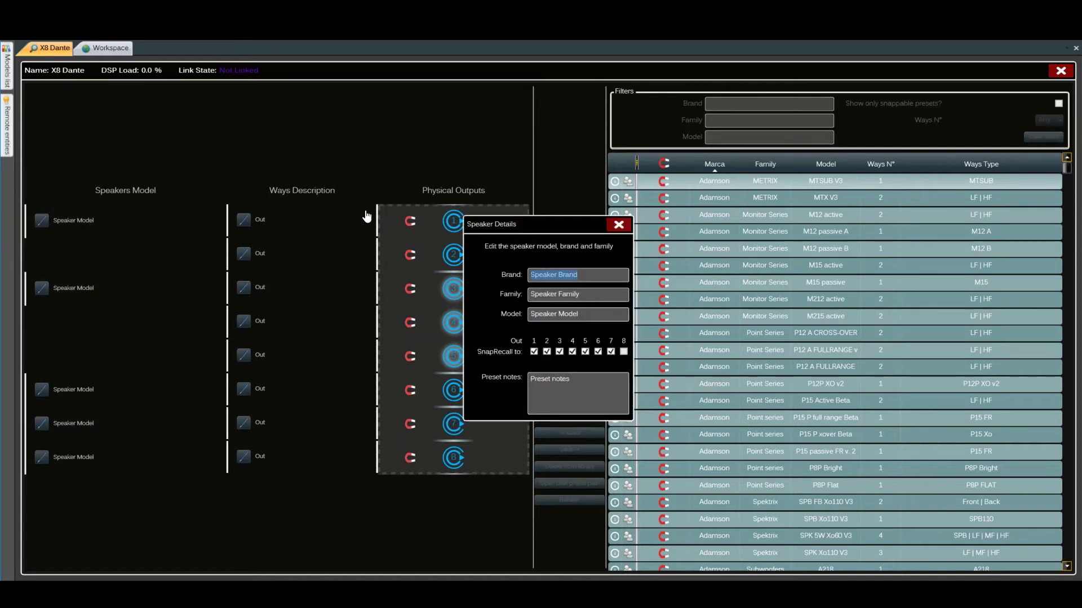
text(Powersoft)
key(Tab)
text(FR)
key(Tab)
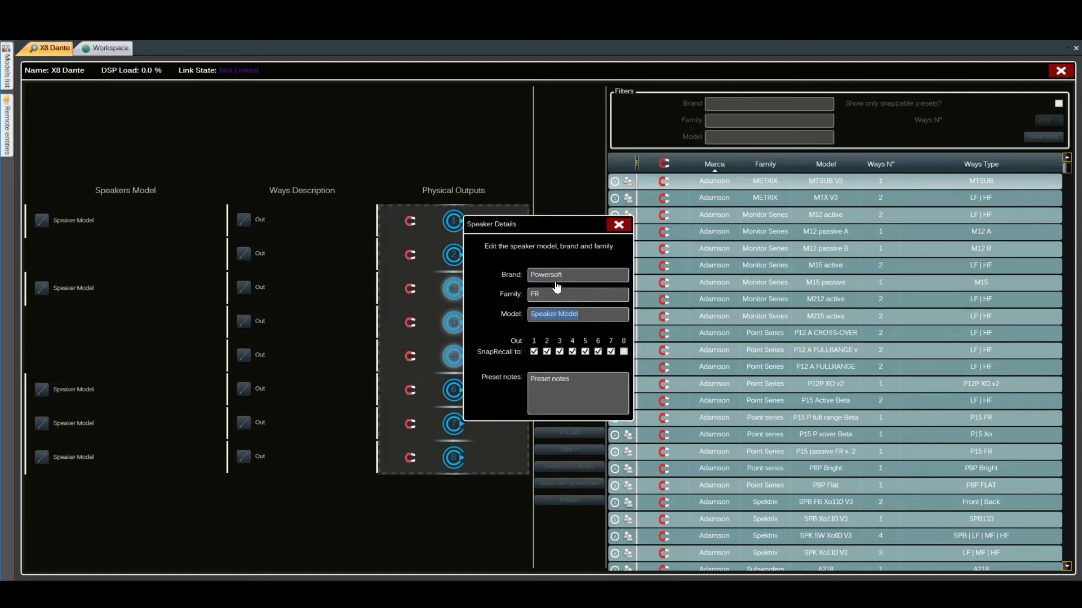
text(Powersoft 2way)
click(610, 352)
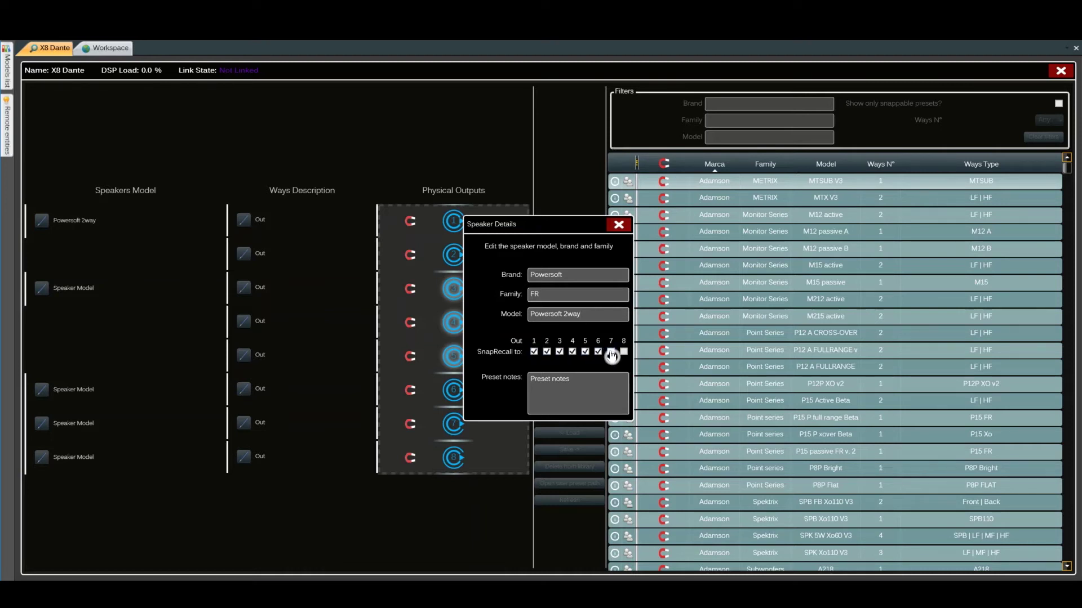
click(620, 224)
click(453, 258)
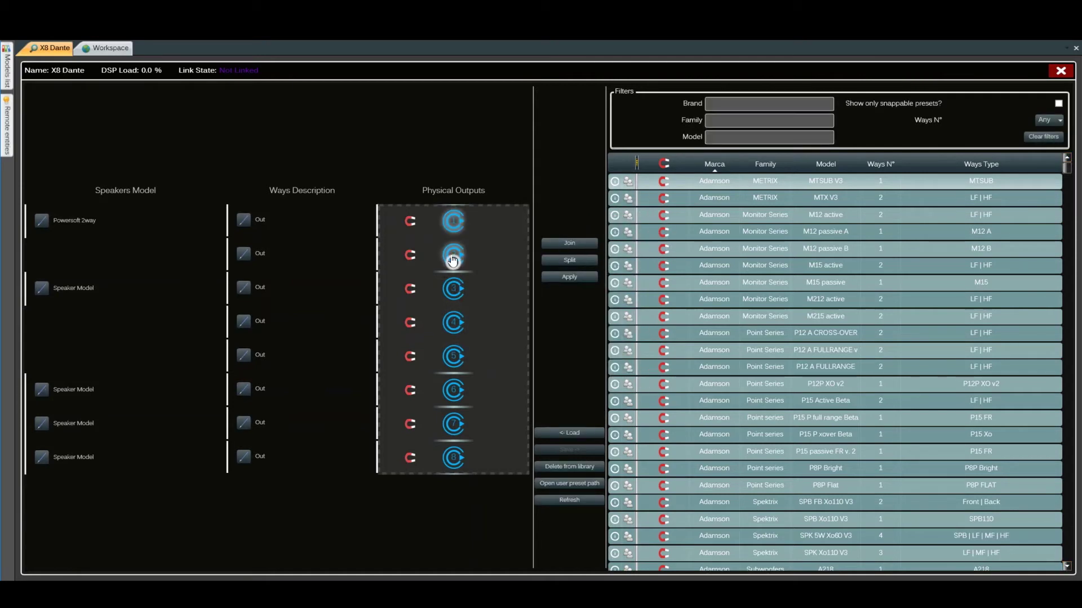
click(559, 277)
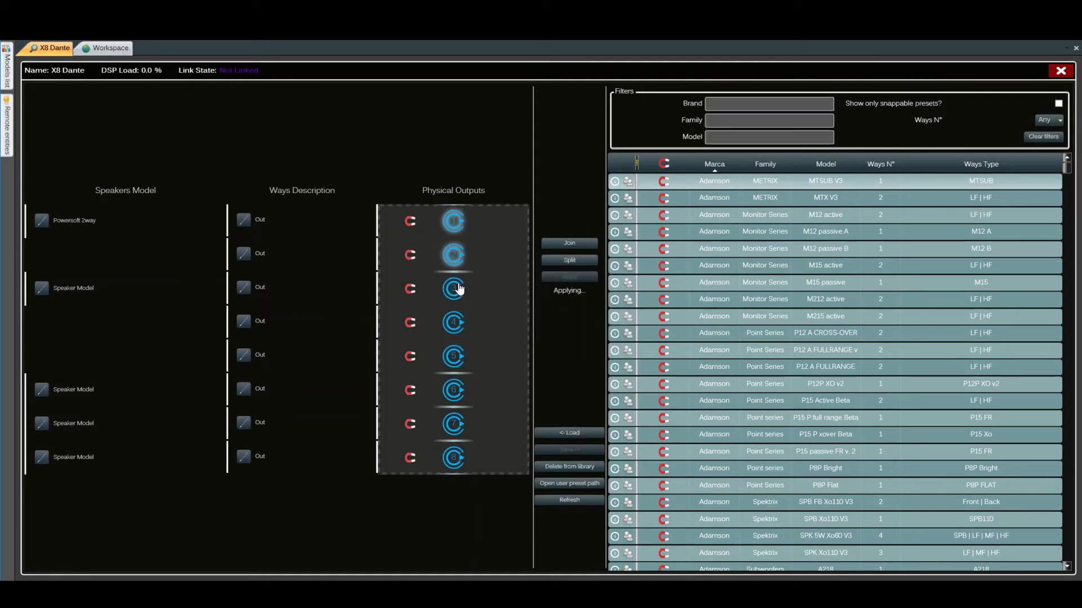
Give the second speaker brand Powersoft, family FR and model name Powersoft 3way.
click(43, 291)
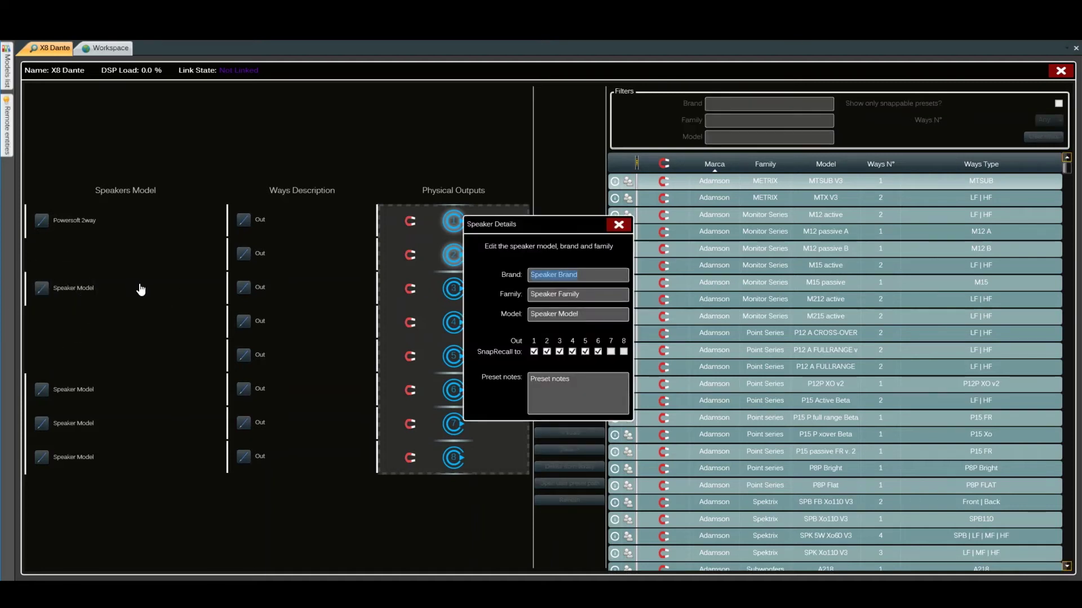
text(Powersoft)
key(Tab)
text(FR)
key(Tab)
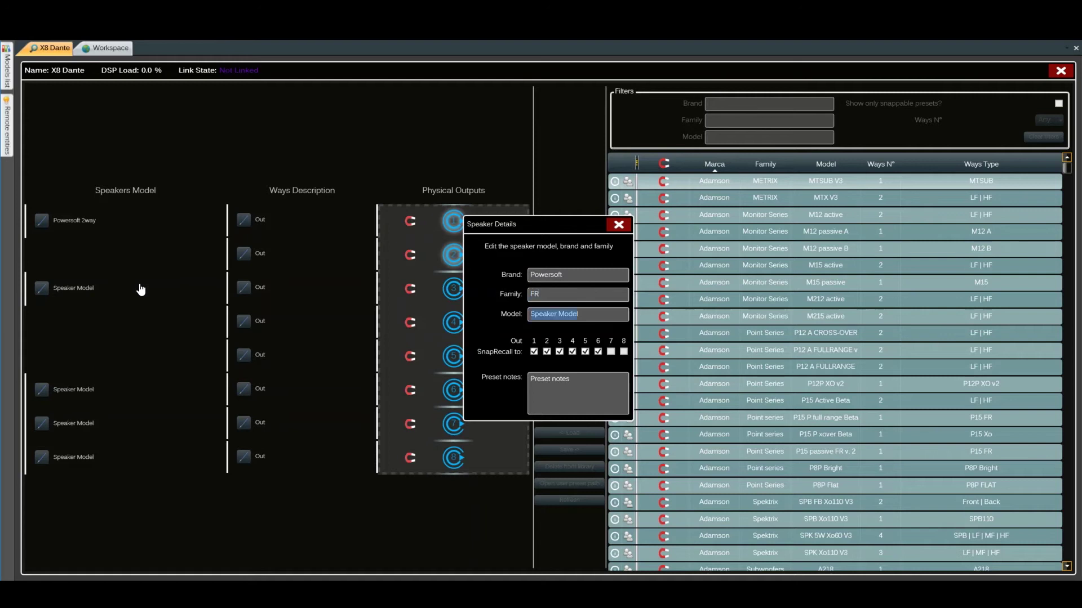
text(Powersoft 3way)
click(618, 224)
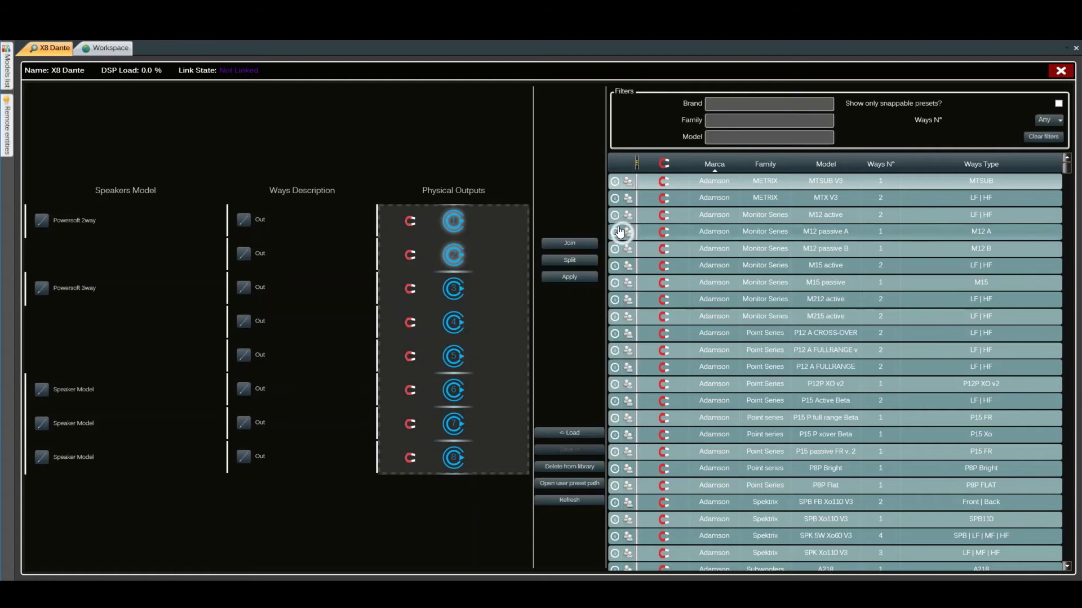
Label the two-way speaker's ways LF and HF, then apply and confirm the assignments.
click(246, 225)
text(LF)
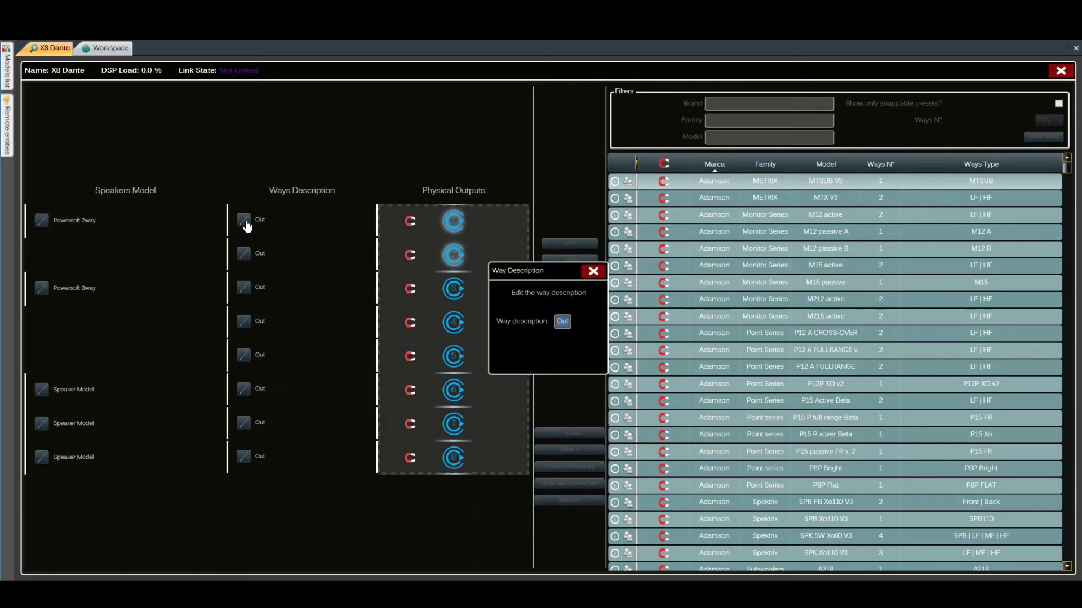
click(593, 271)
click(244, 254)
text(H)
click(593, 272)
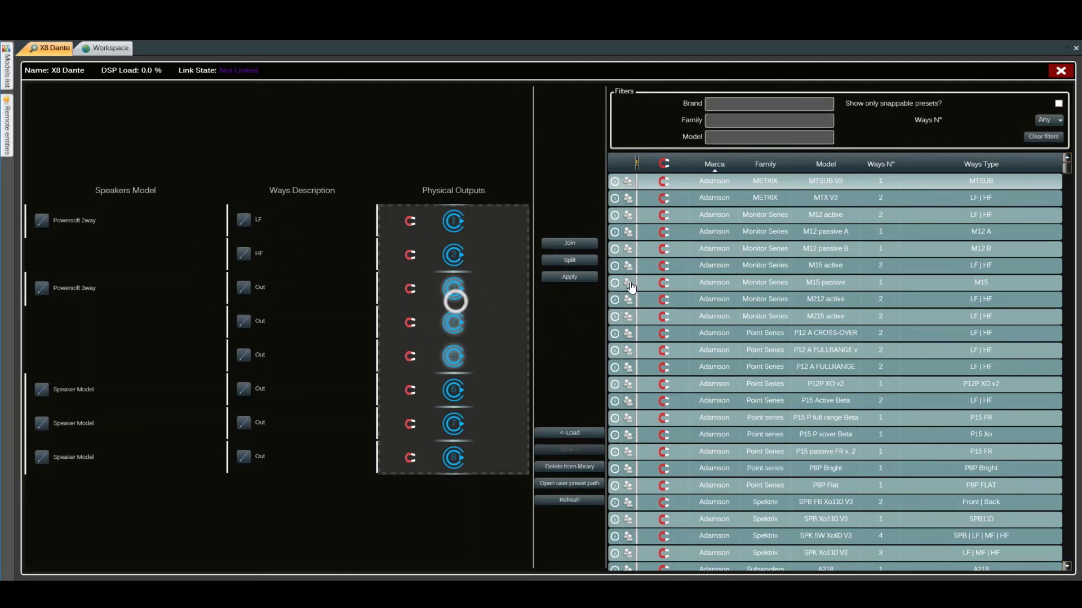
click(591, 278)
click(451, 229)
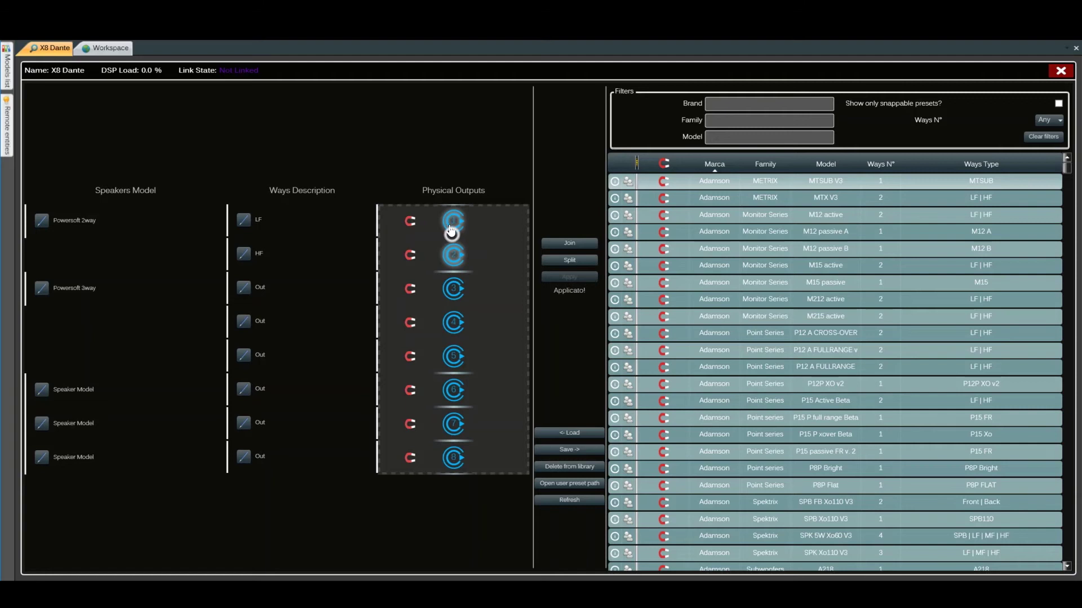
Save the Powersoft 2way and Powersoft 3way speaker presets to the library.
click(569, 451)
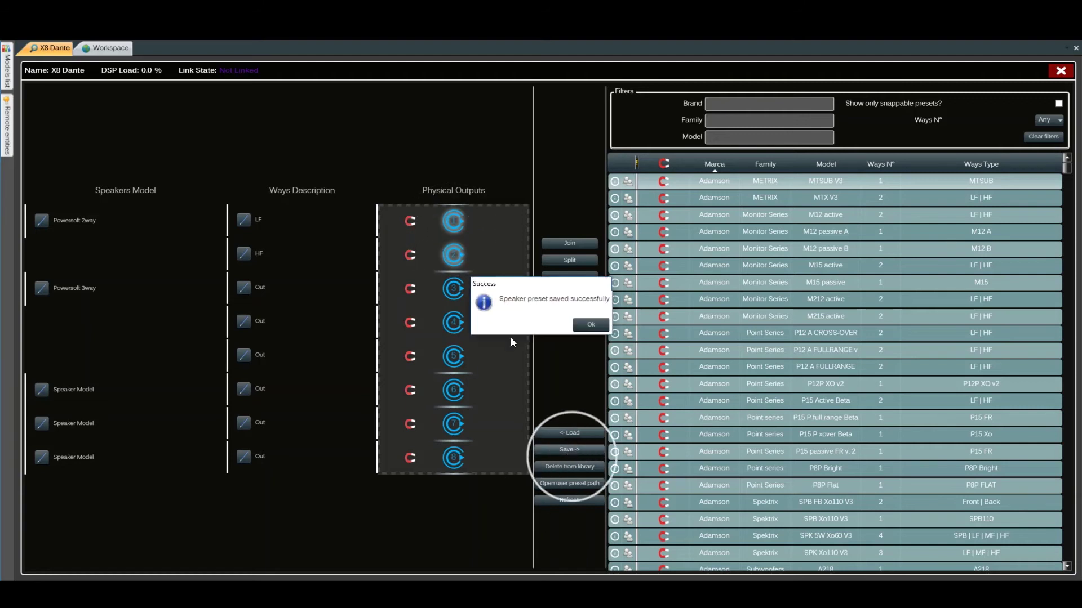
click(590, 326)
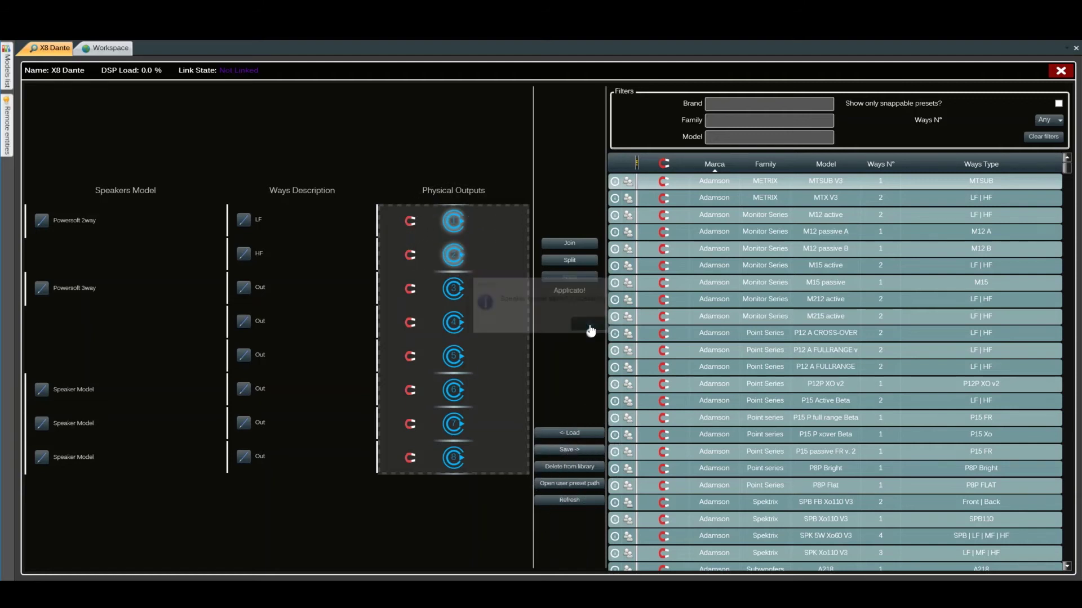
click(454, 292)
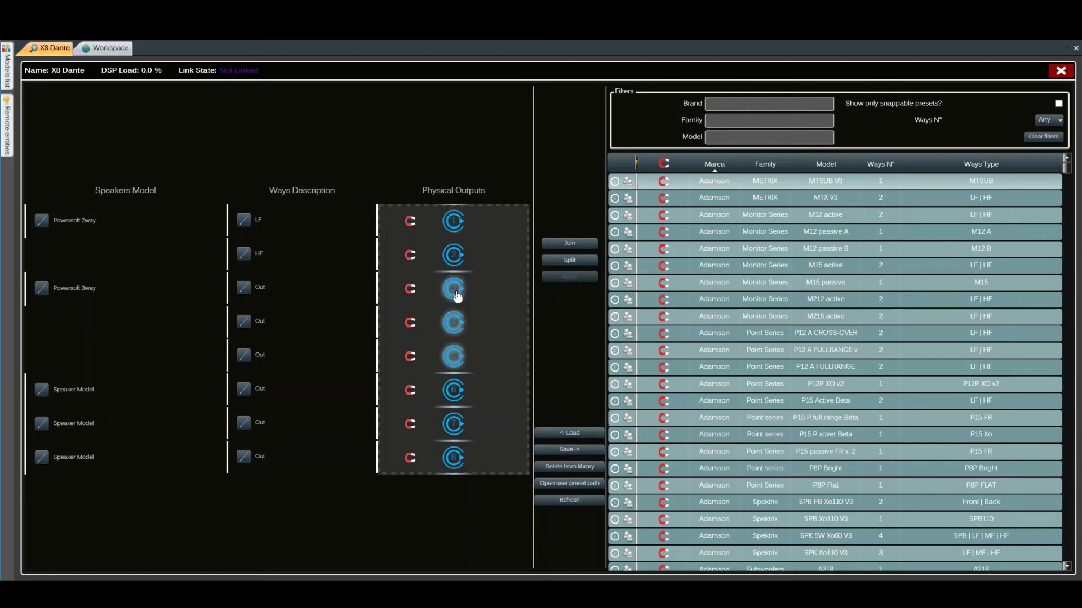
click(567, 455)
click(589, 324)
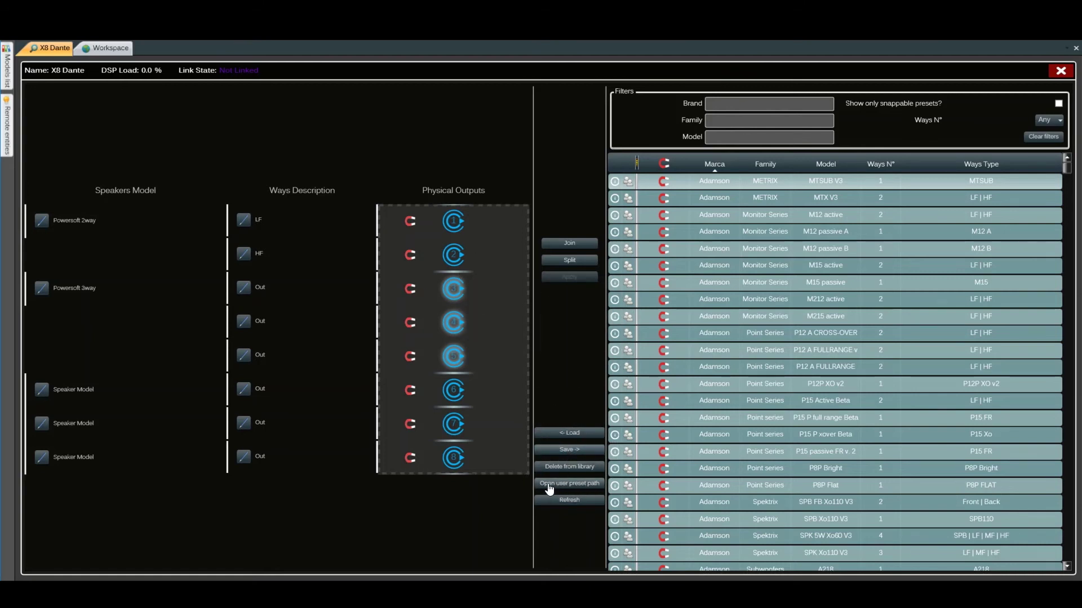
Copy both preset files from the user preset folder to the POWERSOFT (E:) drive.
click(580, 490)
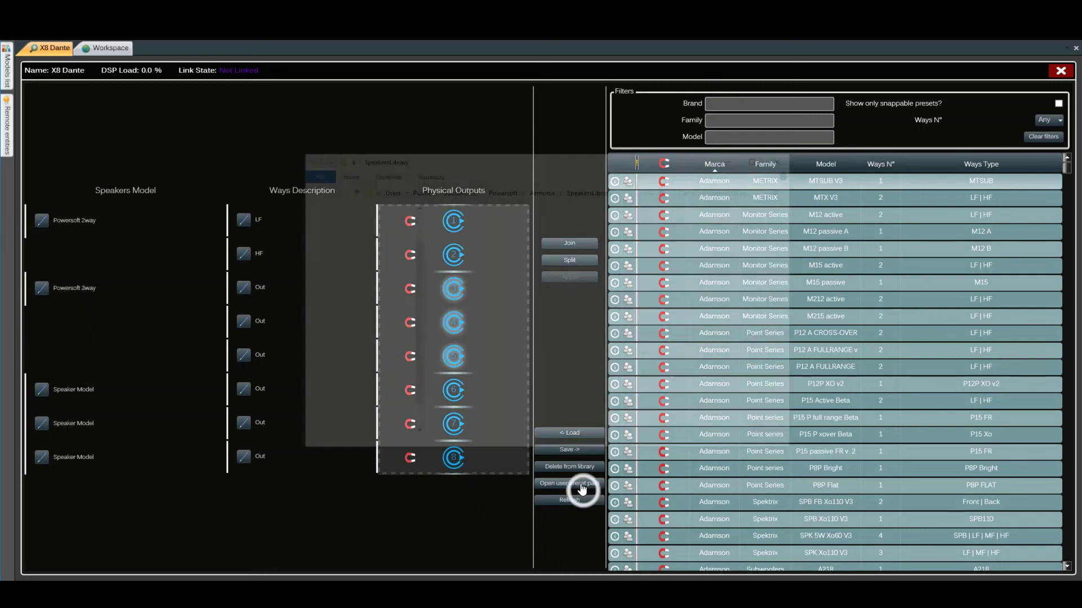
drag(542, 286, 488, 223)
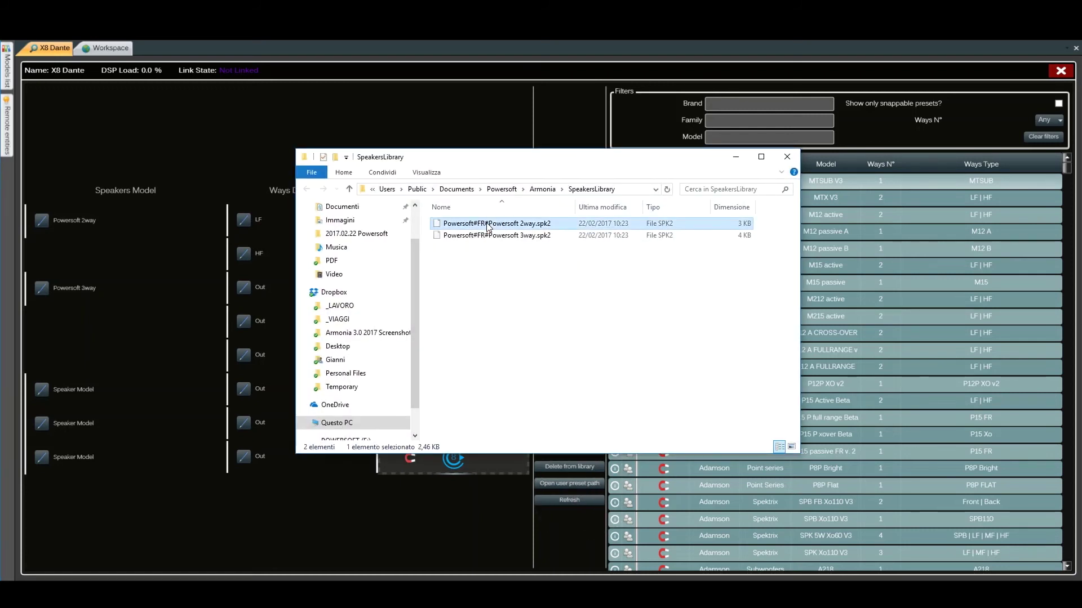
right_click(488, 223)
click(519, 278)
scroll(379, 350, down, 1)
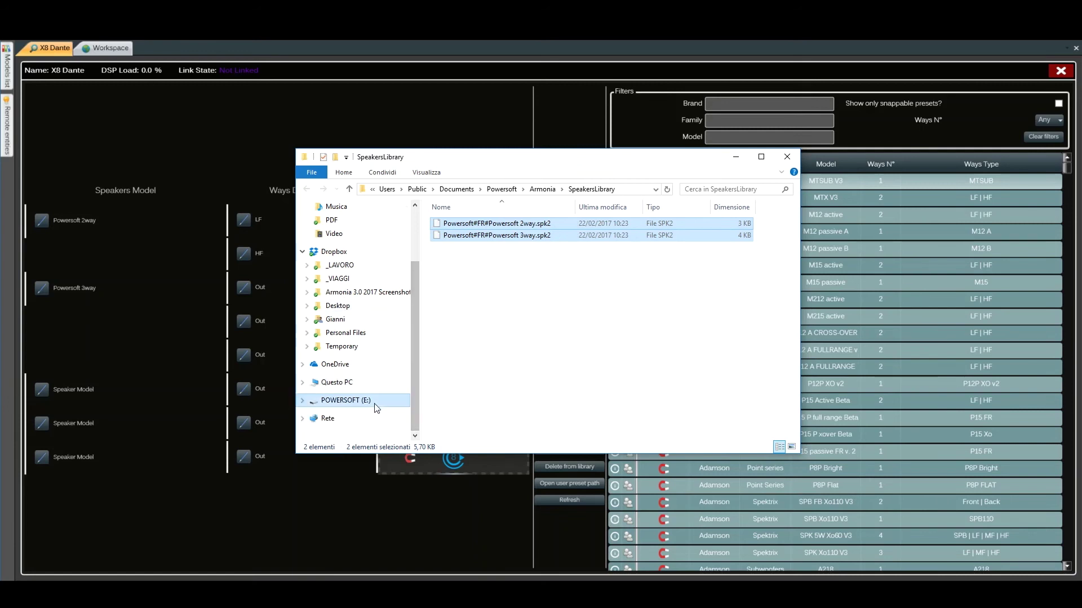
click(372, 400)
right_click(499, 293)
click(519, 374)
Filter the preset library by brand 'power' and select the Powersoft 3way preset.
click(787, 156)
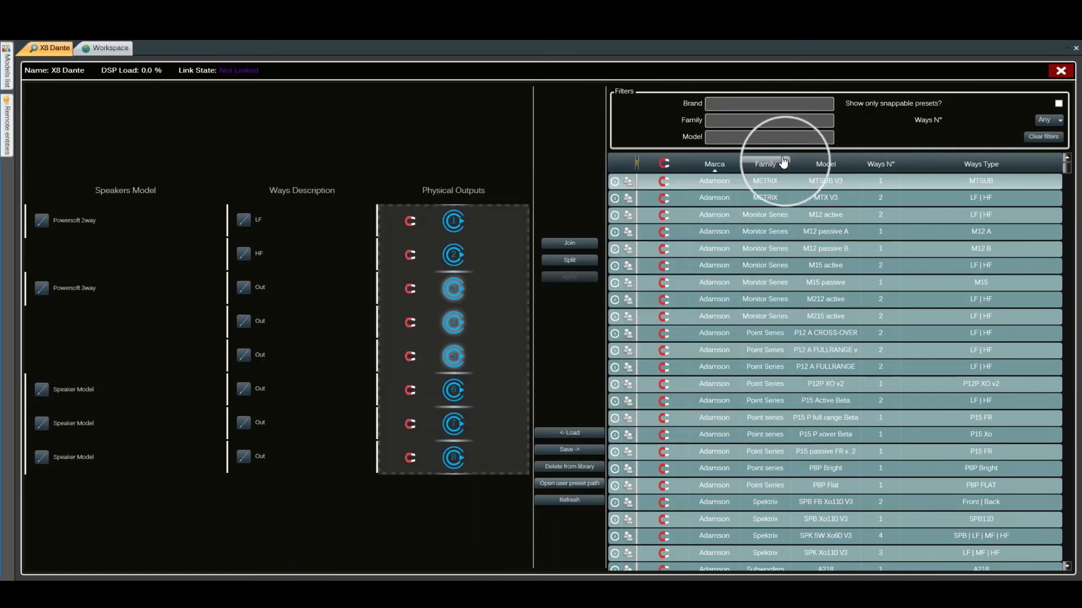
click(740, 104)
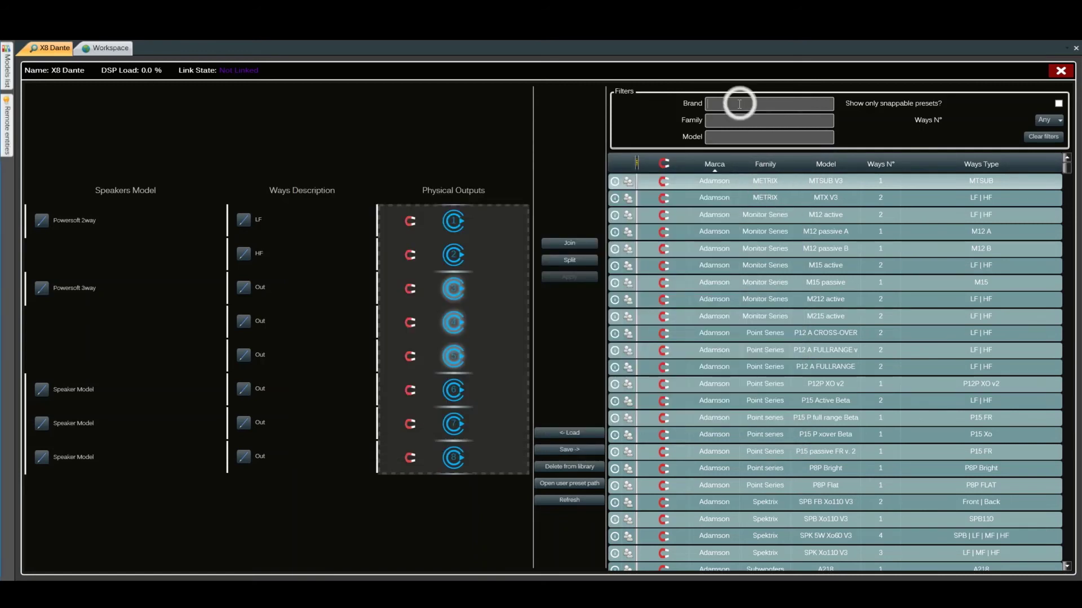
text(power)
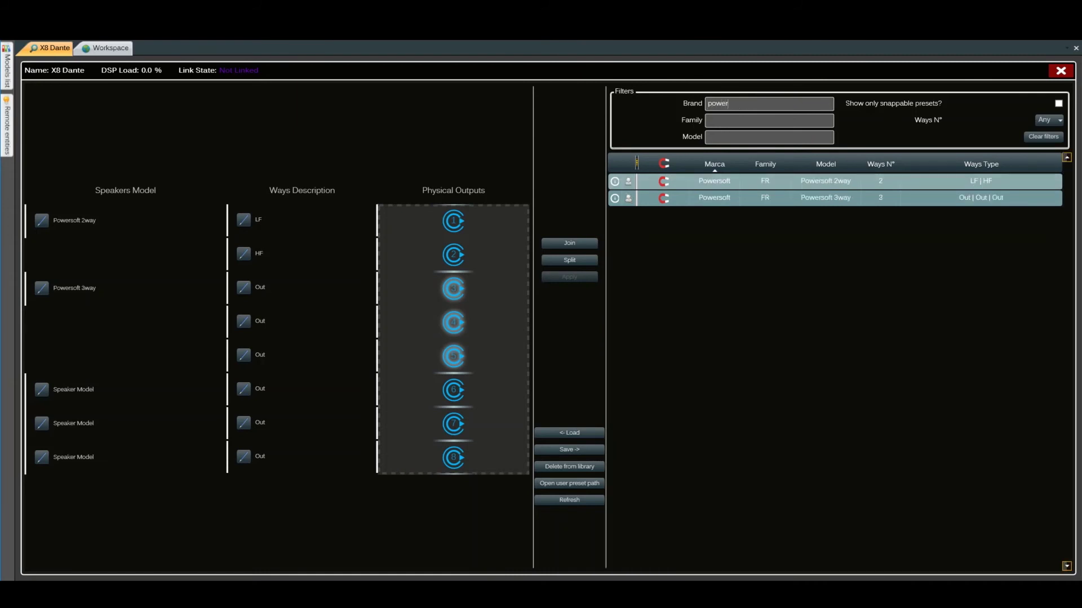
click(765, 188)
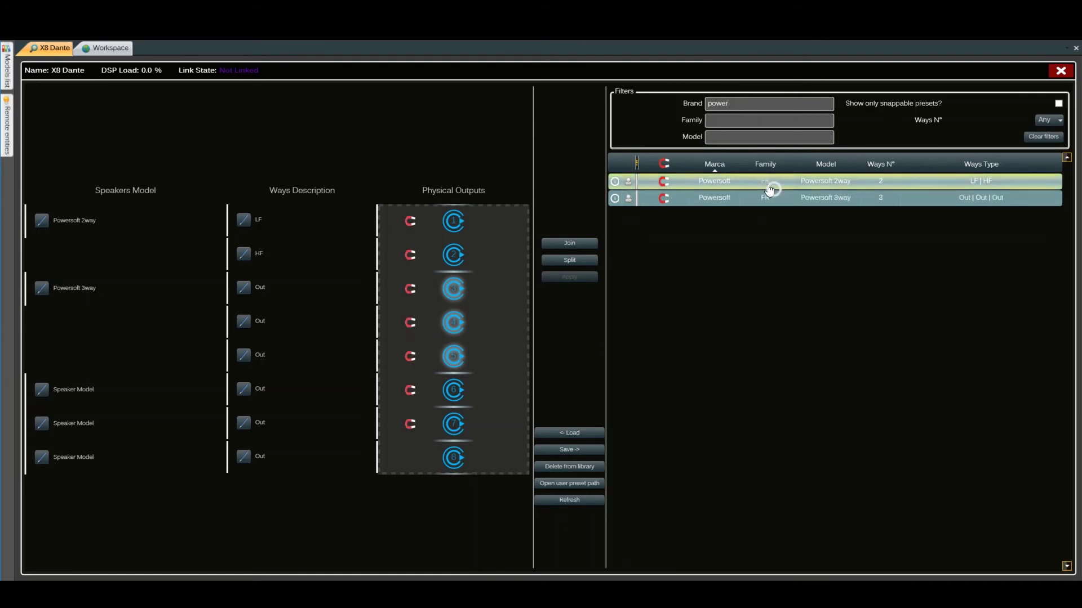
click(744, 199)
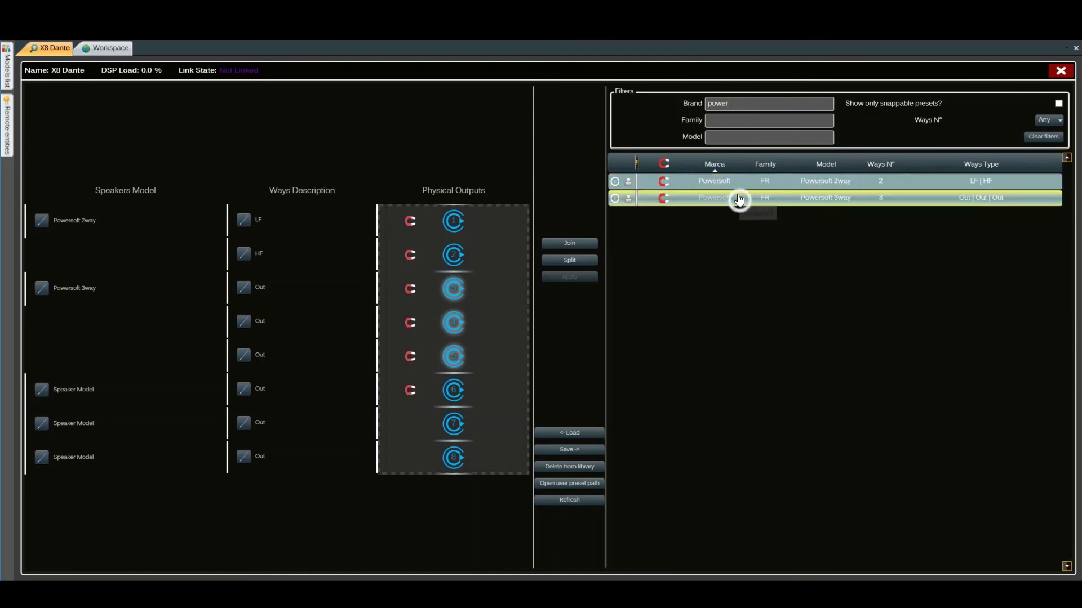
Assign Powersoft 3way to outputs 6–8, apply it, and return to the Workspace.
click(663, 203)
click(454, 391)
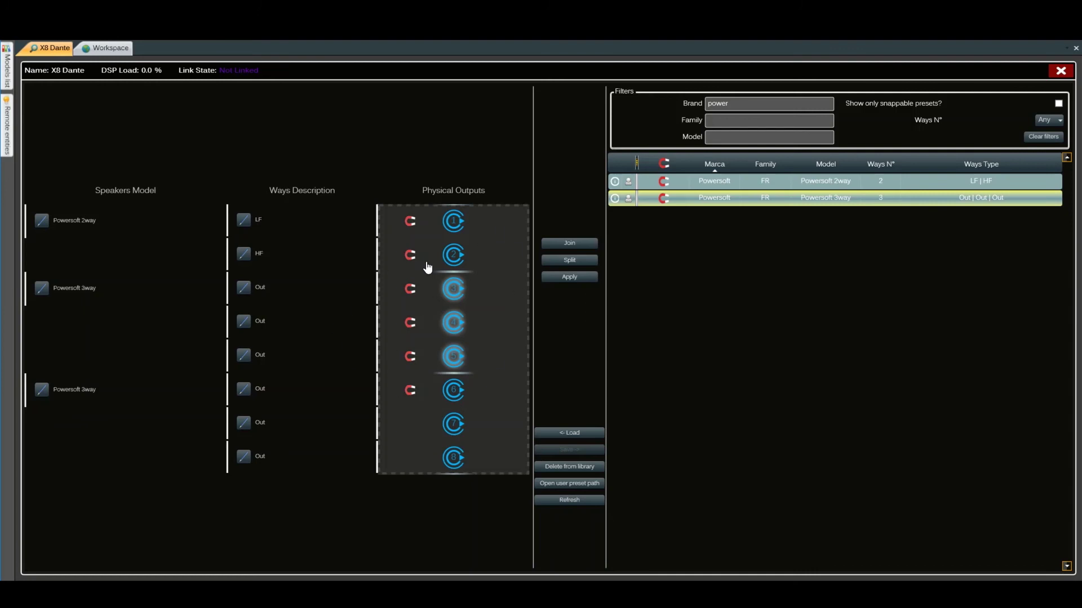
click(548, 279)
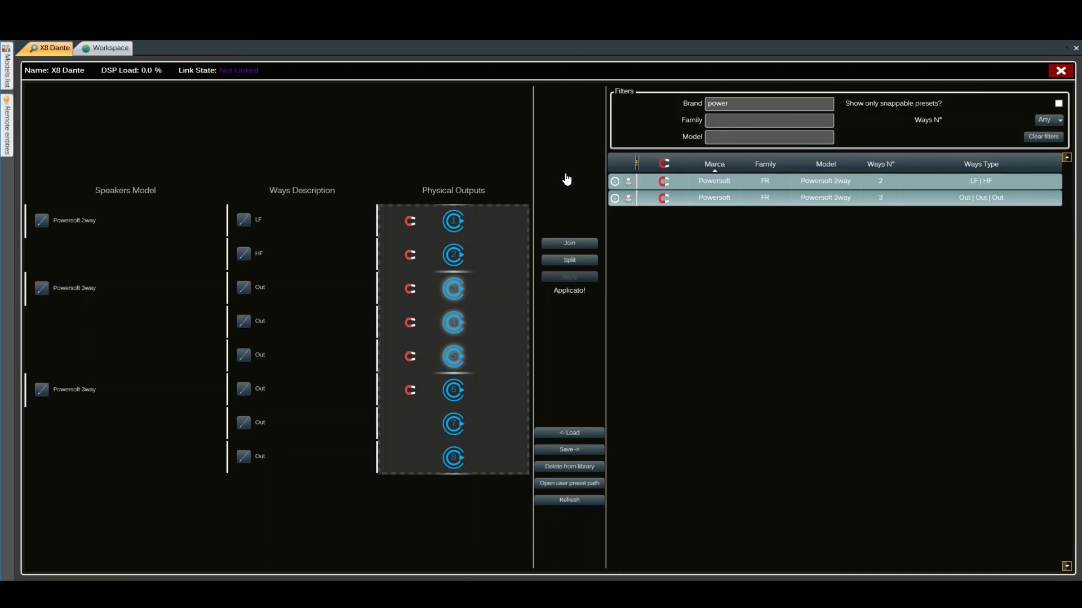
click(114, 51)
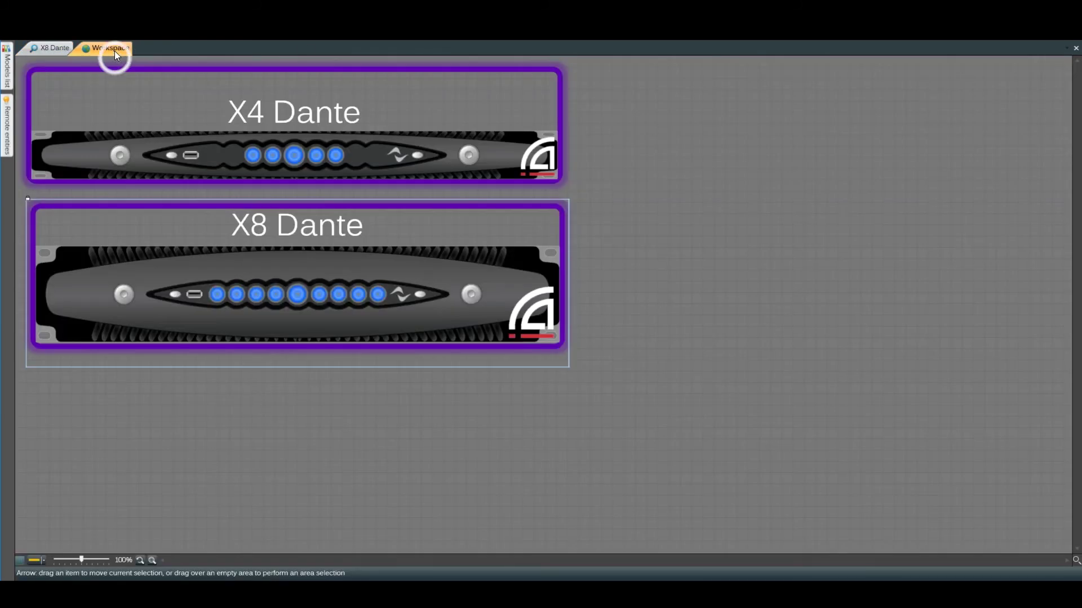
Discover the online X8 Dante, link it to the project amplifier, and choose Send.
click(7, 126)
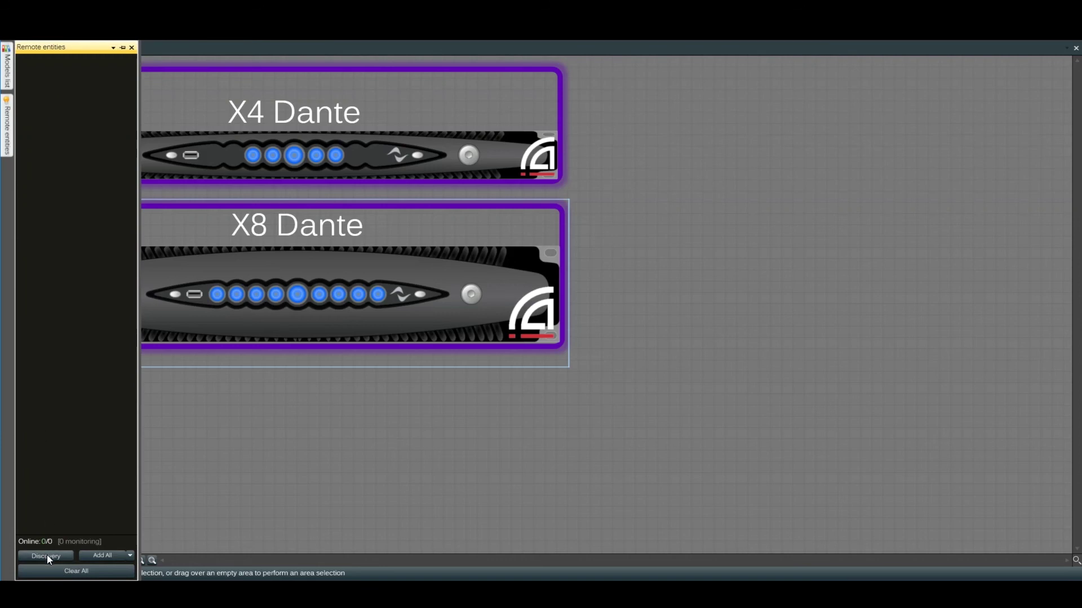
click(47, 555)
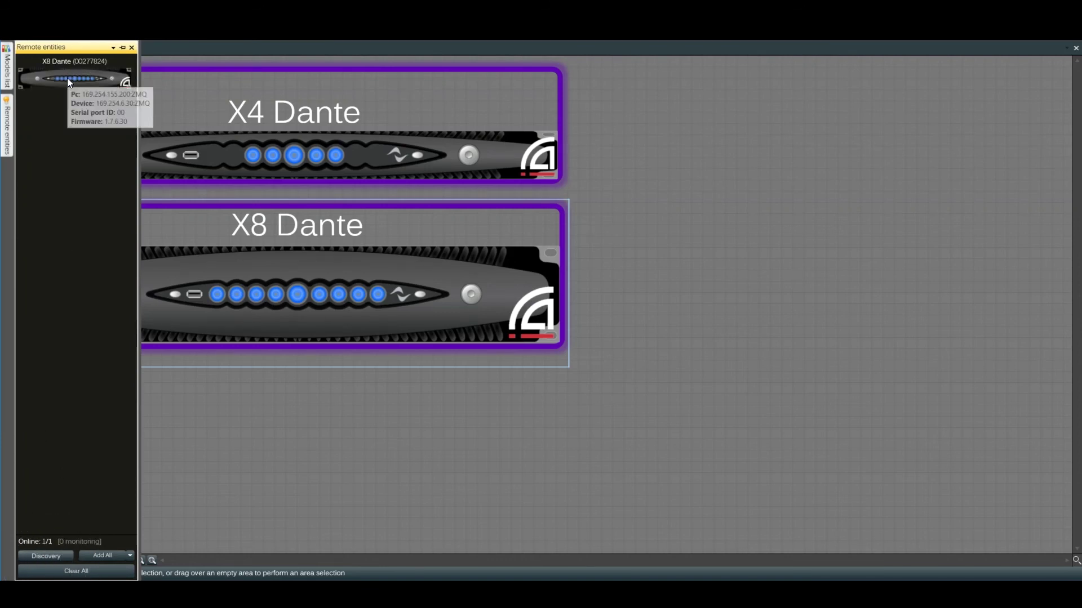
drag(67, 78, 186, 289)
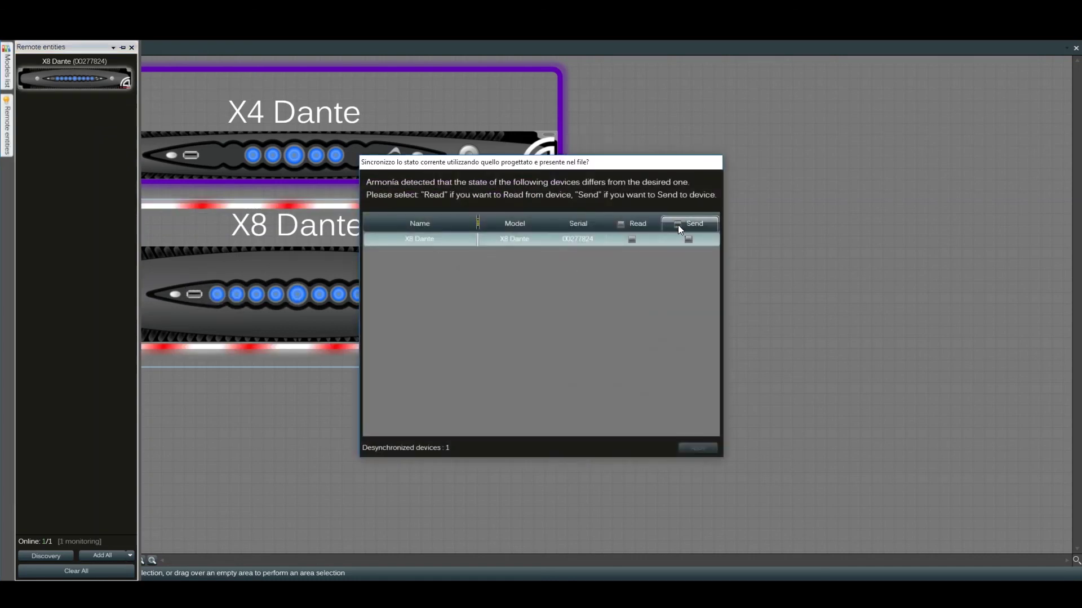
click(678, 225)
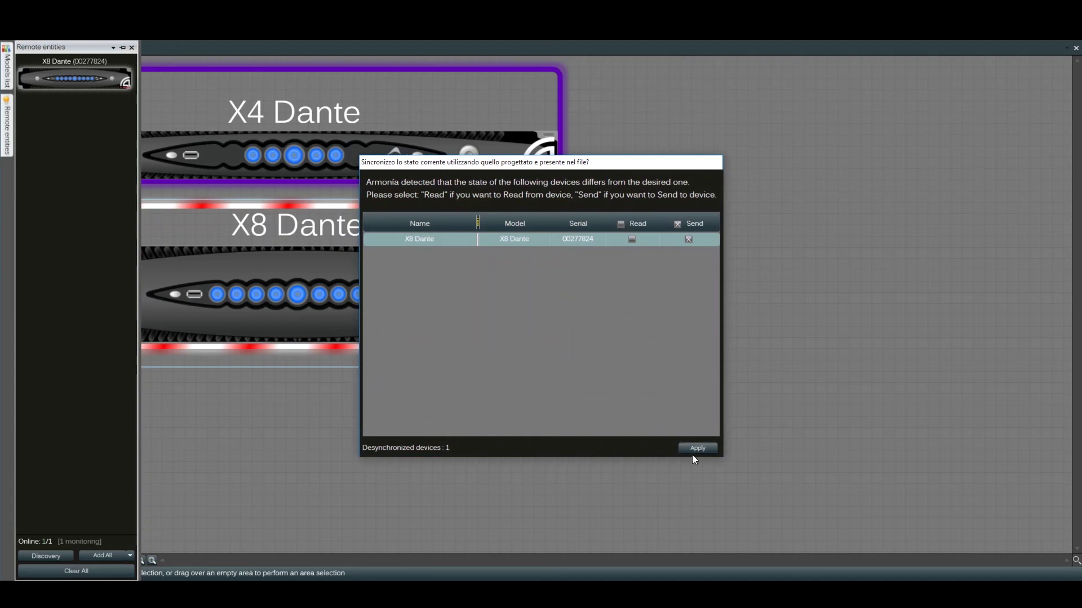